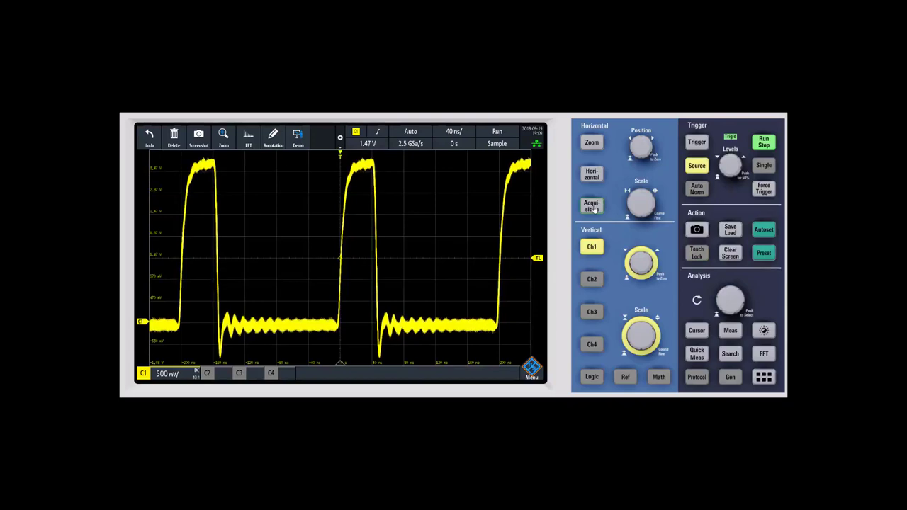
Change the acquisition record length from Auto 1.27 kSa to 10 kSa.
{"action": "left_click", "coordinate": [593, 208]}
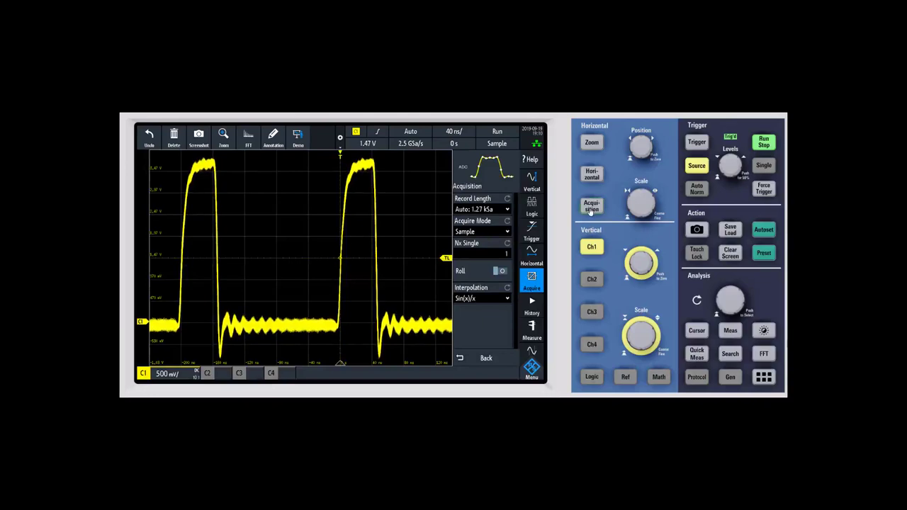
{"action": "left_click", "coordinate": [490, 209]}
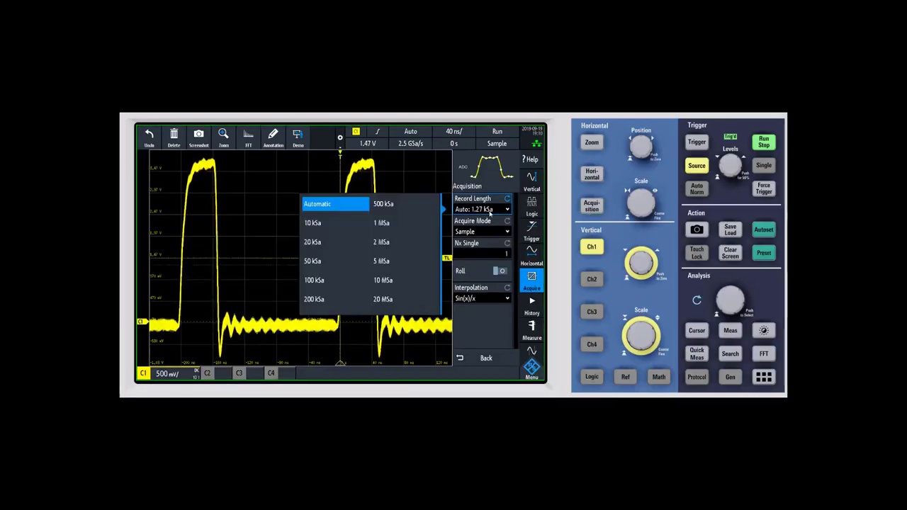
{"action": "scroll", "coordinate": [489, 210], "scroll_direction": "down", "scroll_amount": 1}
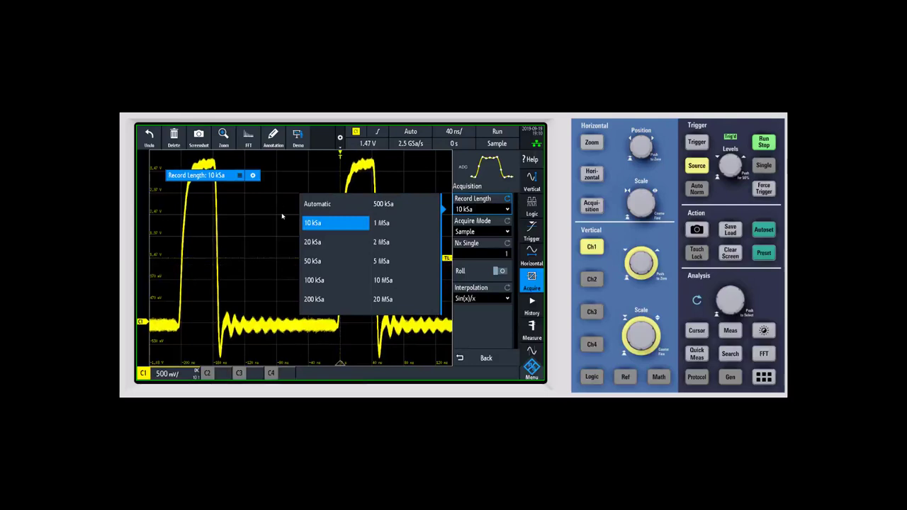
Set record length back to Automatic from its pinned label and drag the label down near the trace's low level.
{"action": "left_click", "coordinate": [459, 356]}
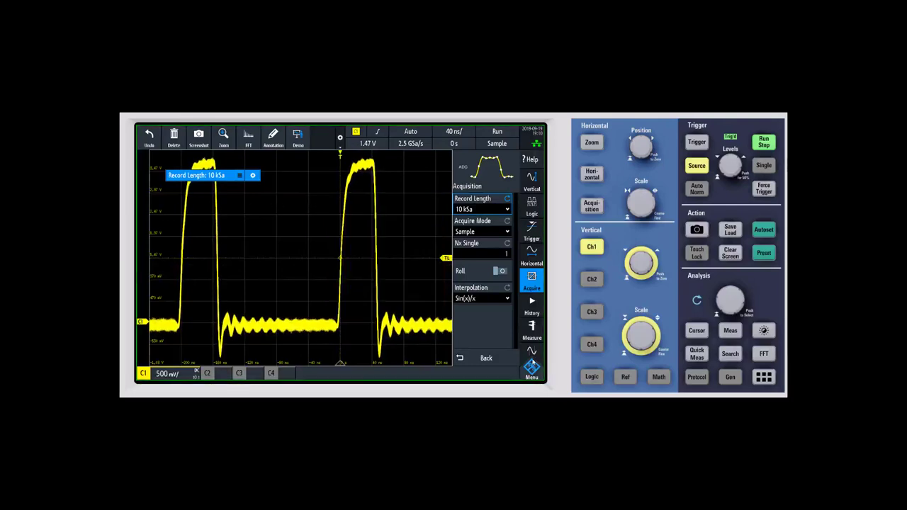
{"action": "left_click", "coordinate": [247, 214]}
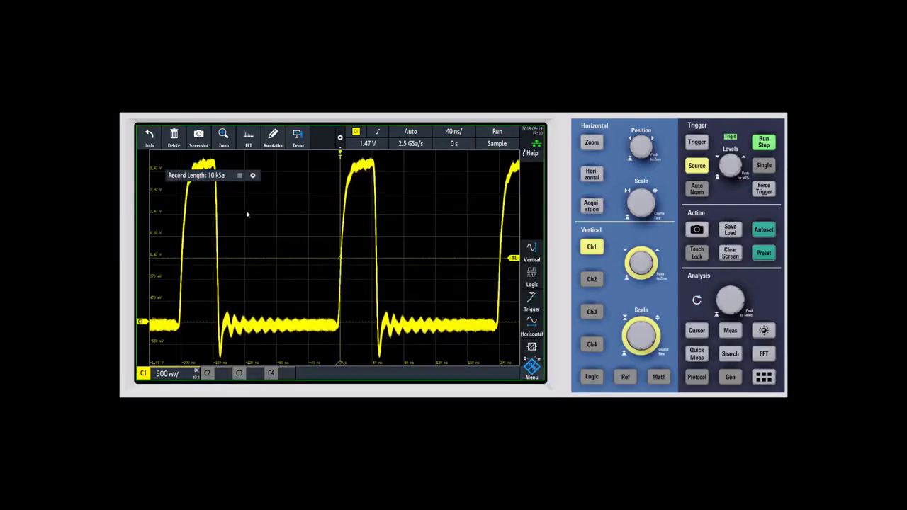
{"action": "left_click", "coordinate": [213, 175]}
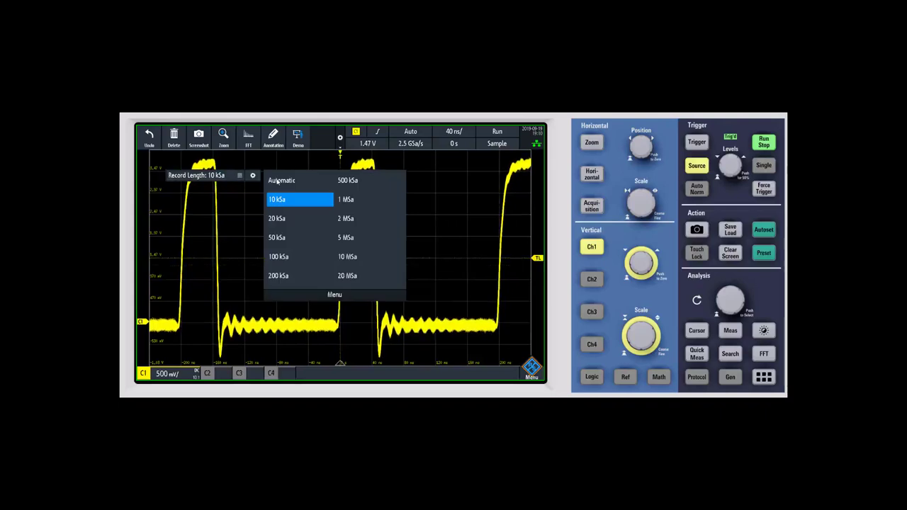
{"action": "left_click", "coordinate": [269, 182]}
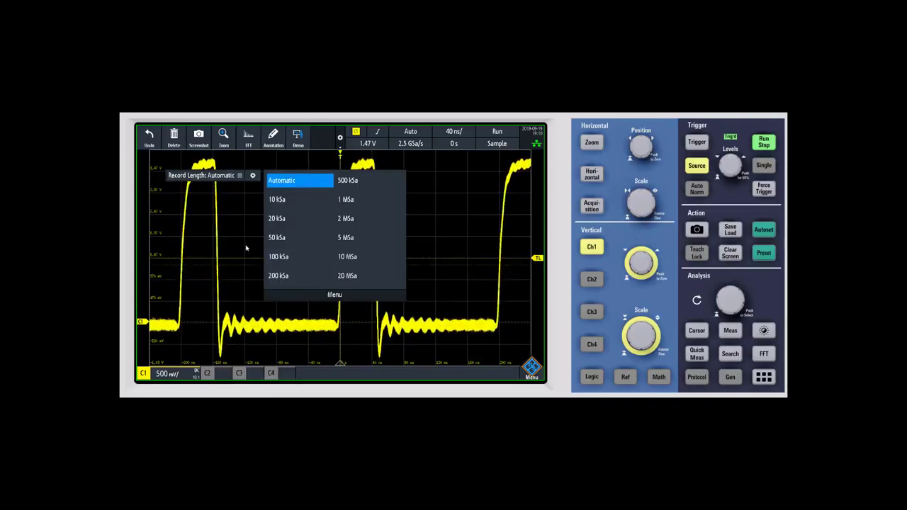
{"action": "left_click_drag", "start_coordinate": [225, 224], "coordinate": [223, 309]}
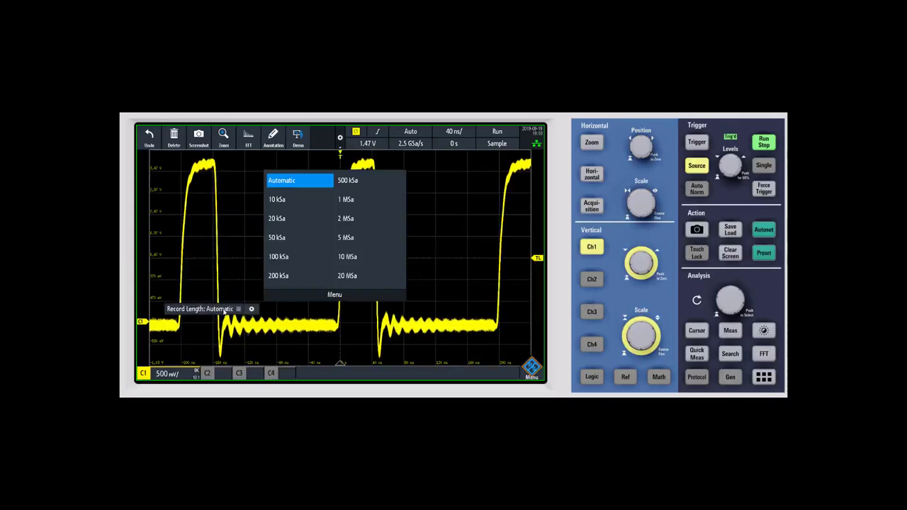
{"action": "left_click", "coordinate": [236, 257]}
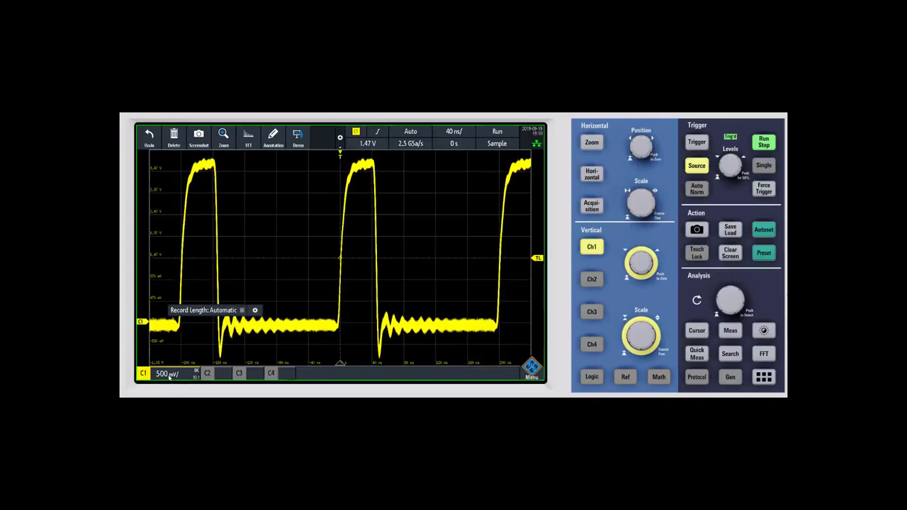
In the Channel 1 settings, pin Bandwidth and Coupling as labels on the display.
{"action": "left_click", "coordinate": [591, 247]}
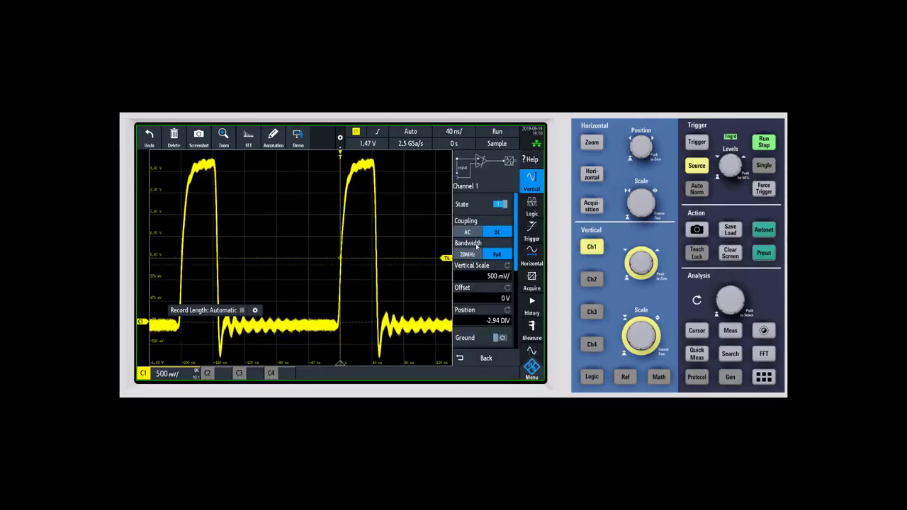
{"action": "left_click", "coordinate": [461, 243]}
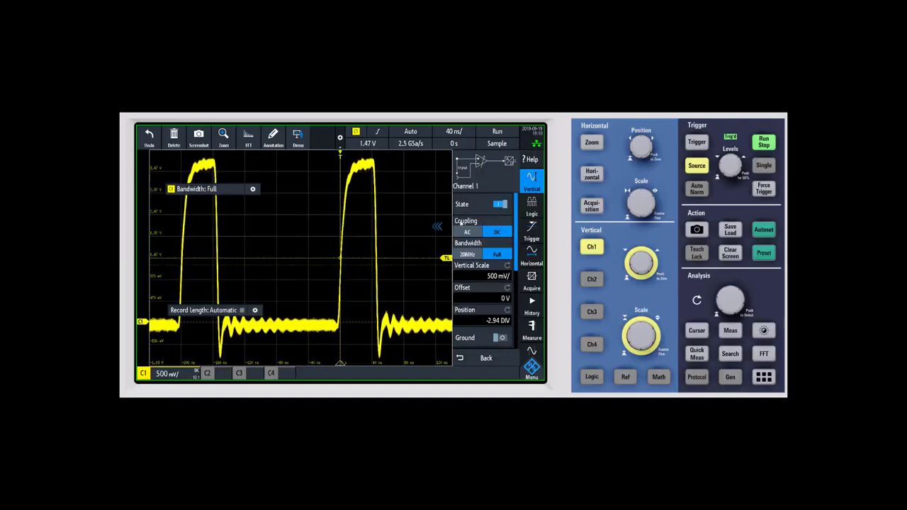
{"action": "left_click", "coordinate": [456, 223]}
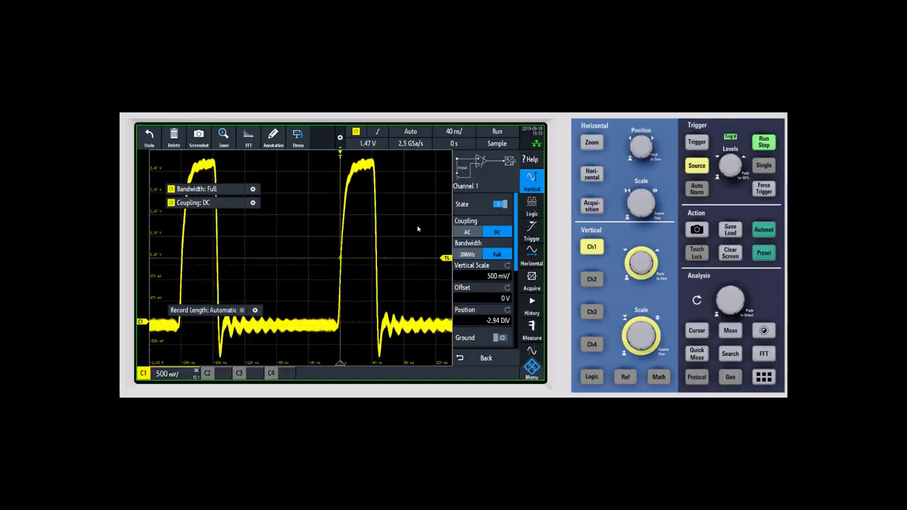
Toggle bandwidth to 20MHz and back to Full, then delete all pinned labels.
{"action": "left_click", "coordinate": [237, 190]}
{"action": "left_click", "coordinate": [235, 190]}
{"action": "left_click", "coordinate": [253, 190]}
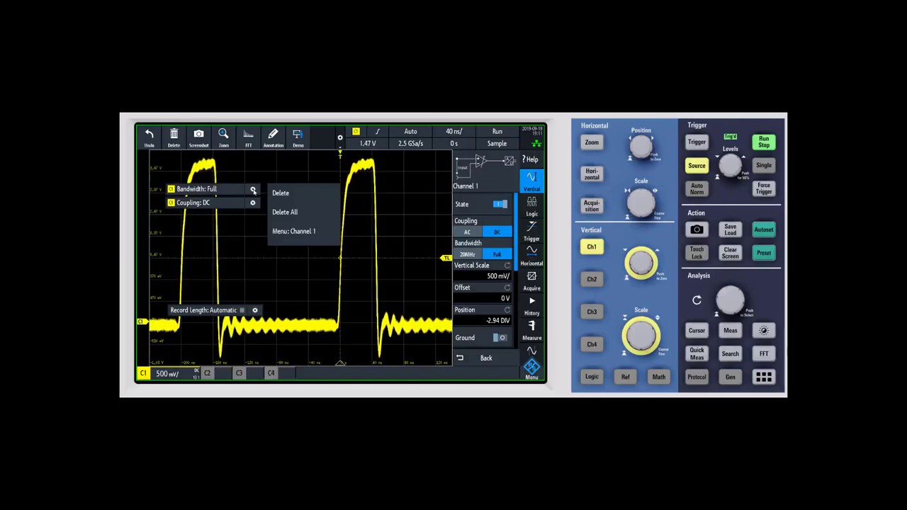
{"action": "left_click", "coordinate": [282, 215]}
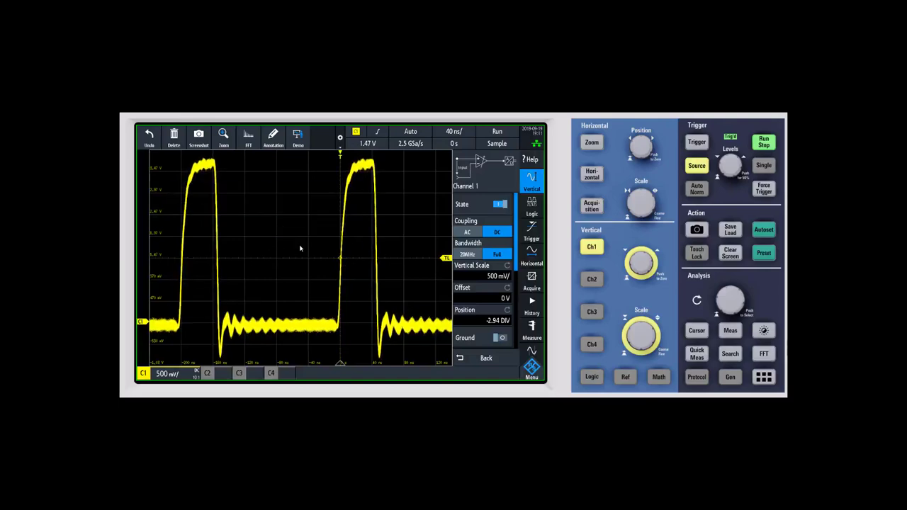
Choose Rainbow as the Channel 1 waveform colour scheme and close the settings.
{"action": "left_click", "coordinate": [405, 244]}
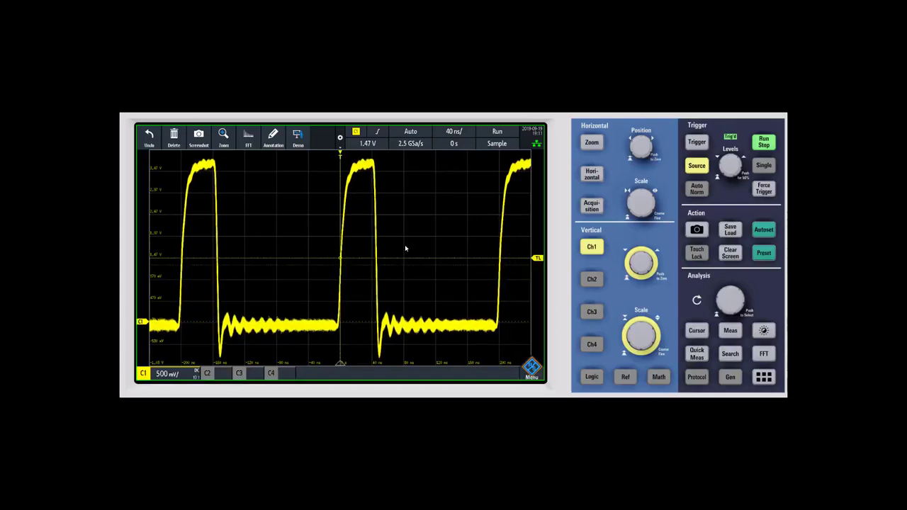
{"action": "left_click", "coordinate": [476, 256]}
{"action": "scroll", "coordinate": [504, 277], "scroll_direction": "down", "scroll_amount": 5}
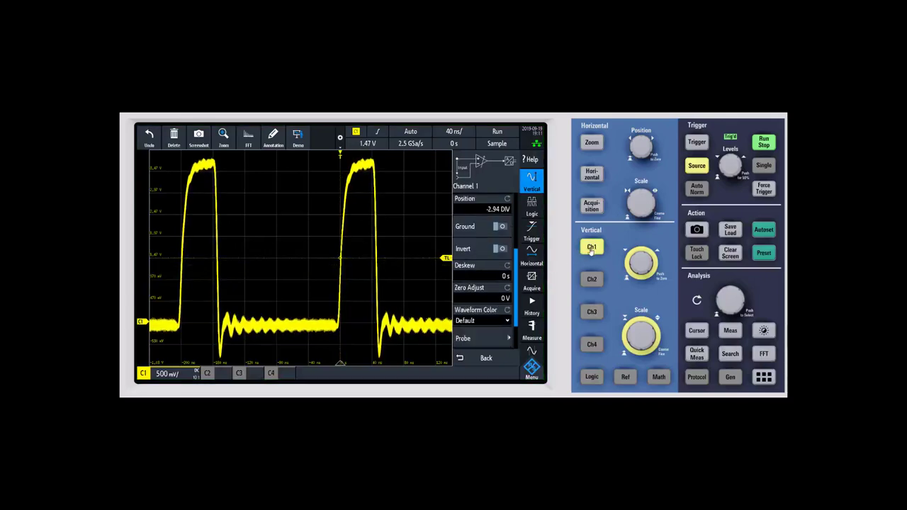
{"action": "left_click", "coordinate": [481, 321]}
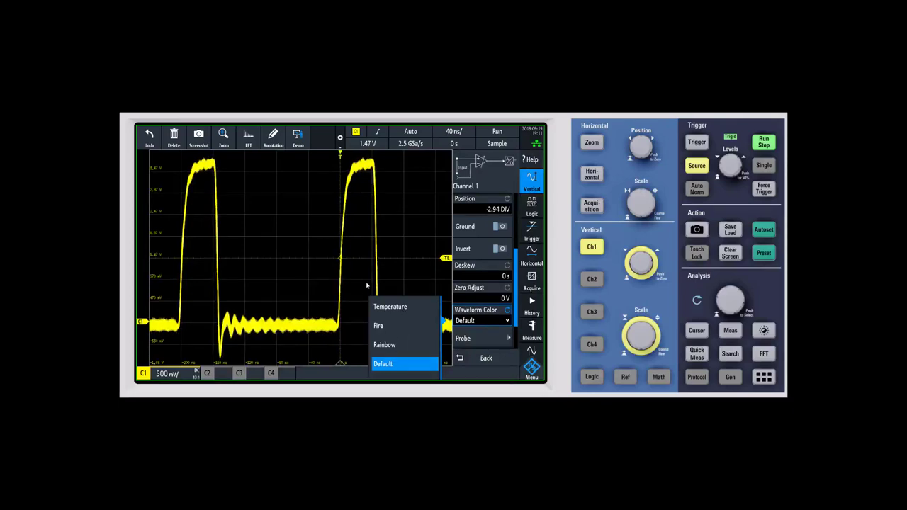
{"action": "left_click", "coordinate": [384, 346]}
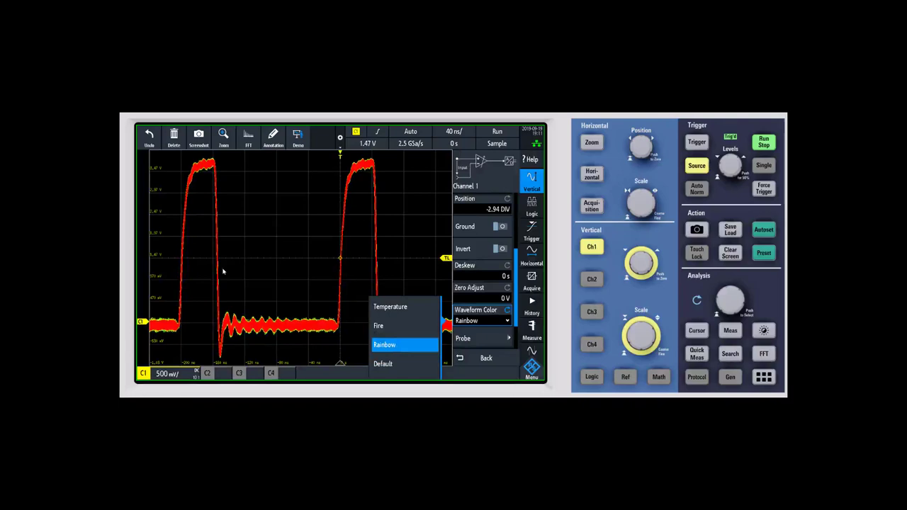
{"action": "left_click", "coordinate": [363, 261]}
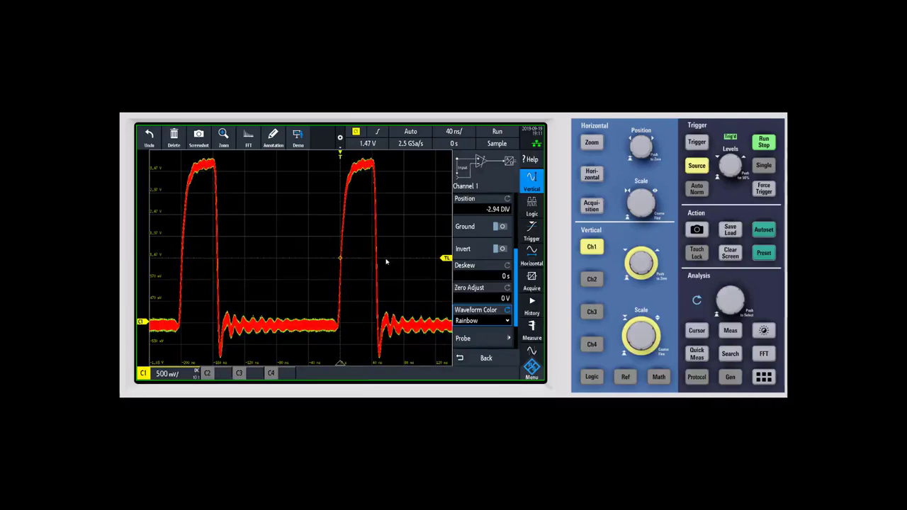
{"action": "left_click", "coordinate": [409, 261]}
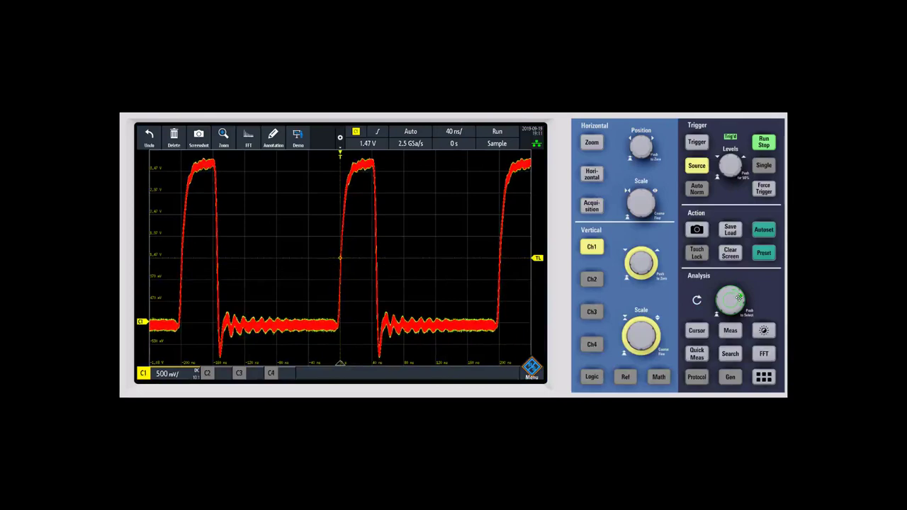
Lower the waveform intensity to about 71 % so the trace shows rainbow grading.
{"action": "scroll", "coordinate": [738, 297], "scroll_direction": "up", "scroll_amount": 1}
{"action": "scroll", "coordinate": [738, 298], "scroll_direction": "down", "scroll_amount": 5}
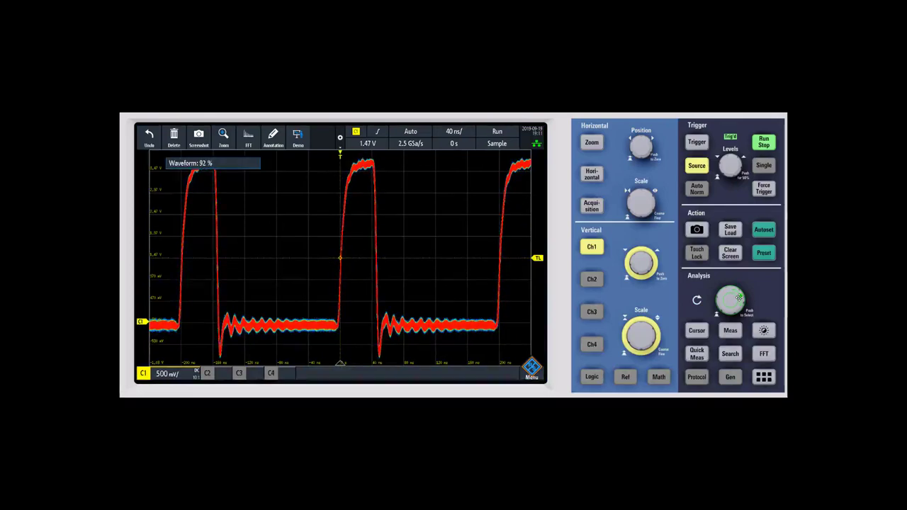
{"action": "scroll", "coordinate": [738, 298], "scroll_direction": "down", "scroll_amount": 4}
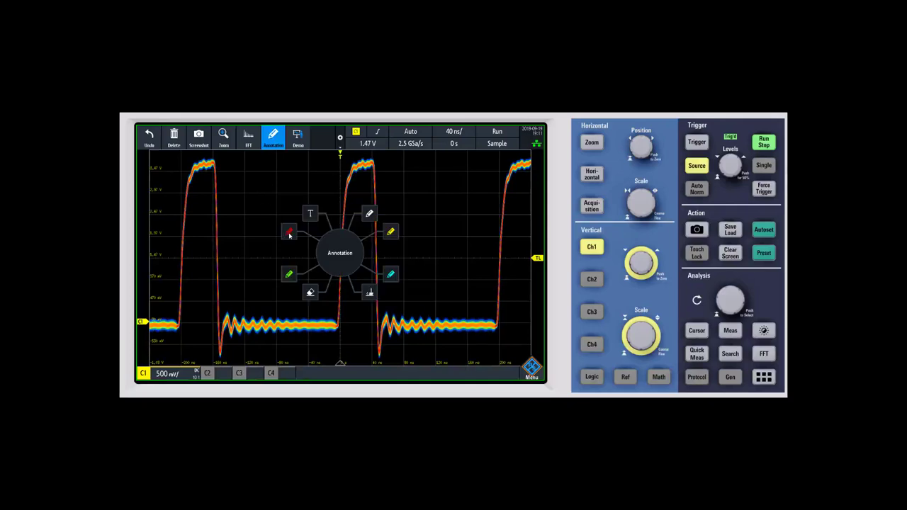
Pick the red pen and draw a mark over the second pulse's rising corner.
{"action": "left_click", "coordinate": [296, 213]}
{"action": "mouse_move", "coordinate": [383, 155]}
{"action": "left_mouse_down"}
{"action": "mouse_move", "coordinate": [340, 160]}
{"action": "mouse_move", "coordinate": [336, 177]}
{"action": "mouse_move", "coordinate": [345, 185]}
{"action": "mouse_move", "coordinate": [379, 178]}
{"action": "mouse_move", "coordinate": [383, 157]}
{"action": "left_mouse_up"}
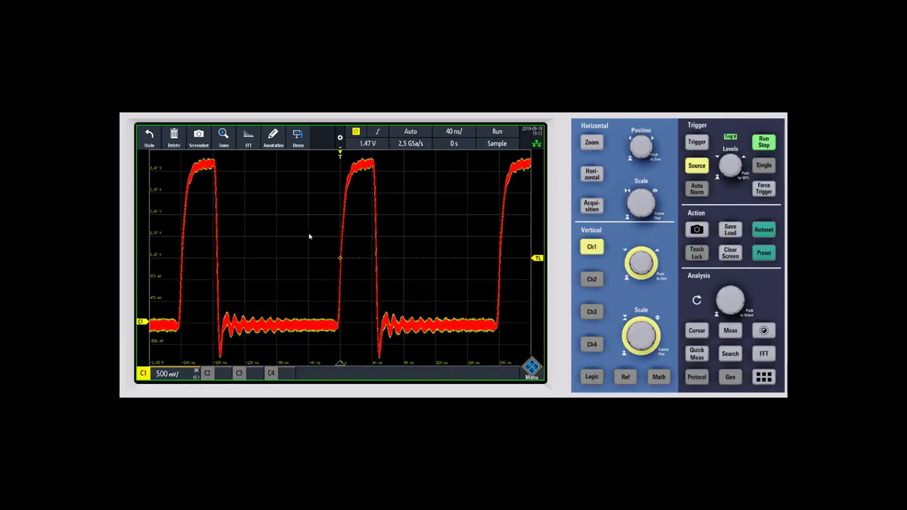
{"action": "left_click_drag", "start_coordinate": [309, 236], "coordinate": [283, 236]}
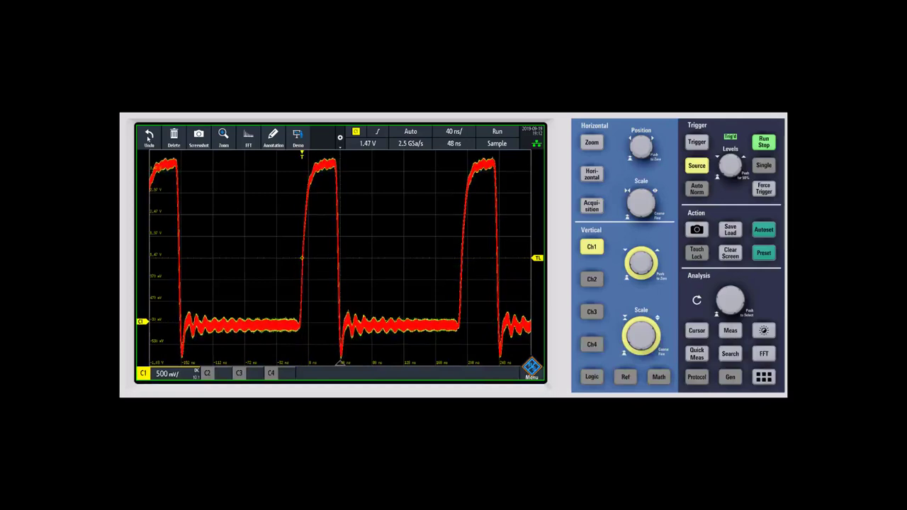
{"action": "left_click", "coordinate": [149, 138]}
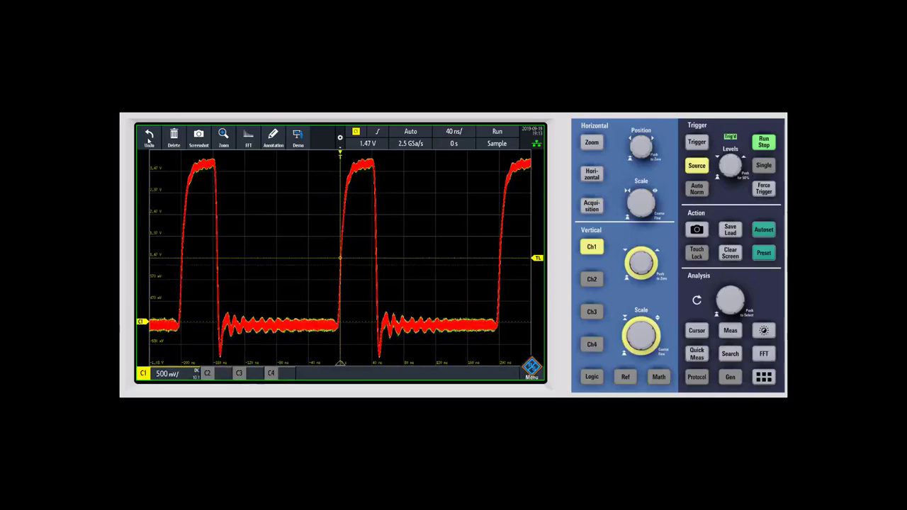